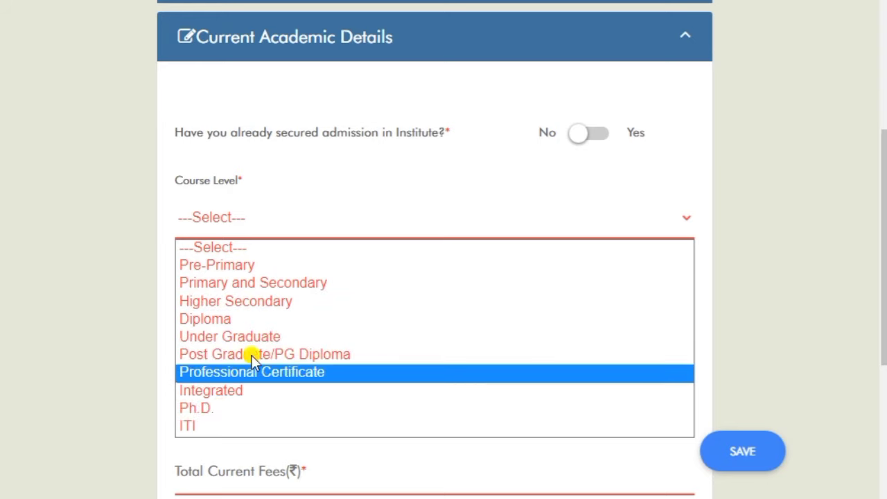
Step: Set the course level to Under Graduate and the course name to B.Com.-Bachelor of Commerce (BCom)
{"action": "left_click", "coordinate": [257, 340]}
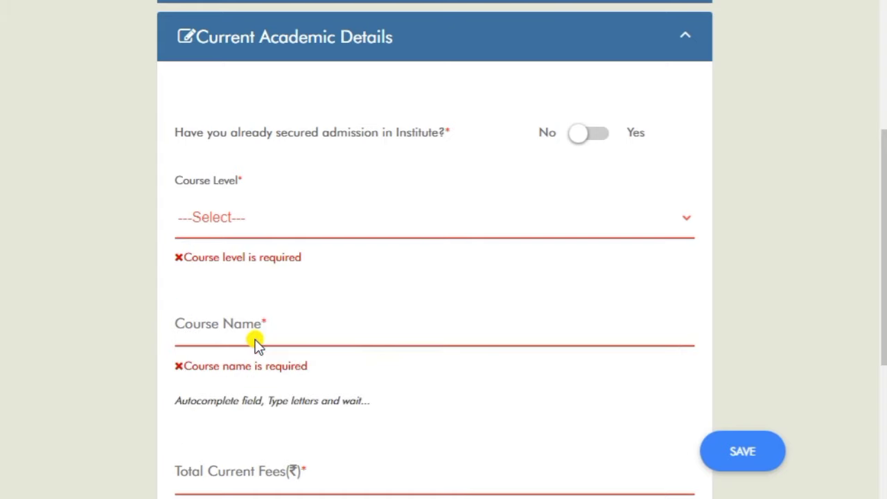
{"action": "scroll", "coordinate": [376, 274], "scroll_direction": "down", "scroll_amount": 2}
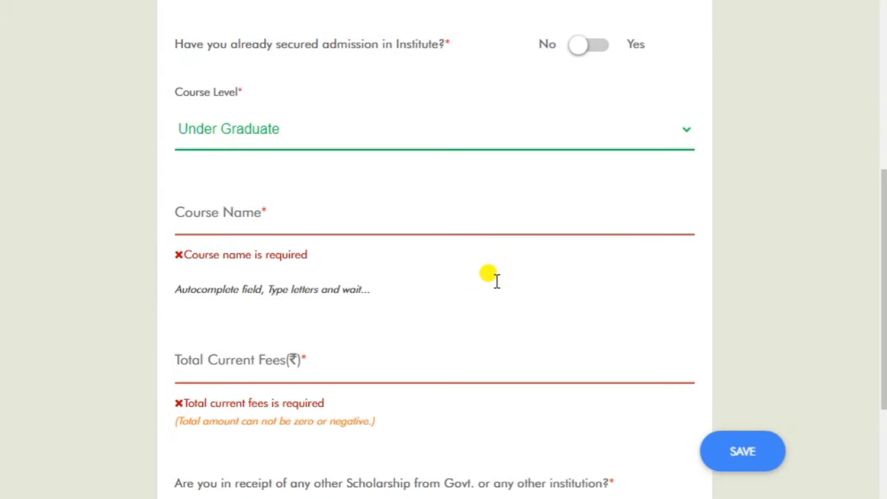
{"action": "left_click", "coordinate": [269, 214]}
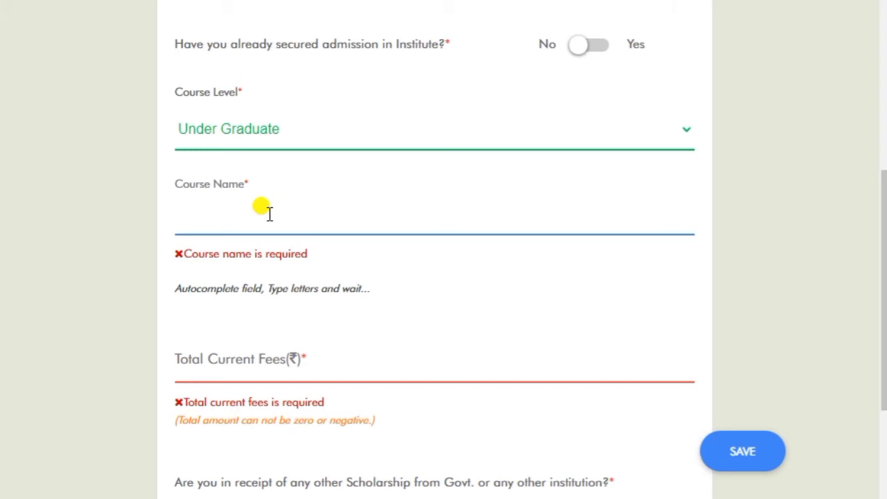
{"action": "type", "text": "B.COM"}
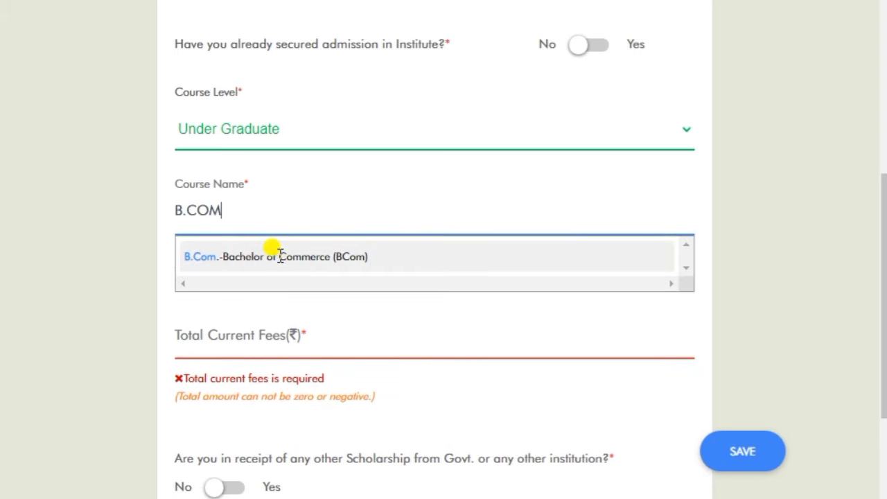
{"action": "left_click", "coordinate": [279, 254]}
Step: Enter 300000 as the total current fees in the current academic details
{"action": "scroll", "coordinate": [423, 294], "scroll_direction": "down", "scroll_amount": 3}
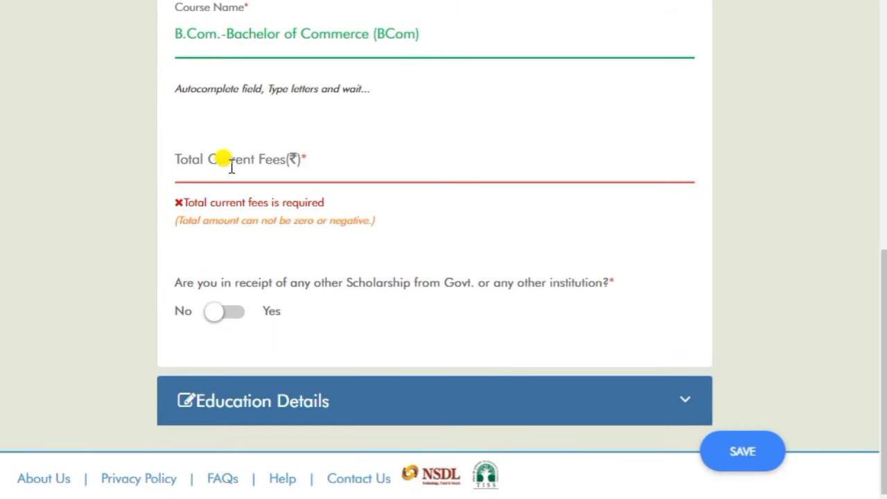
{"action": "left_click", "coordinate": [232, 166]}
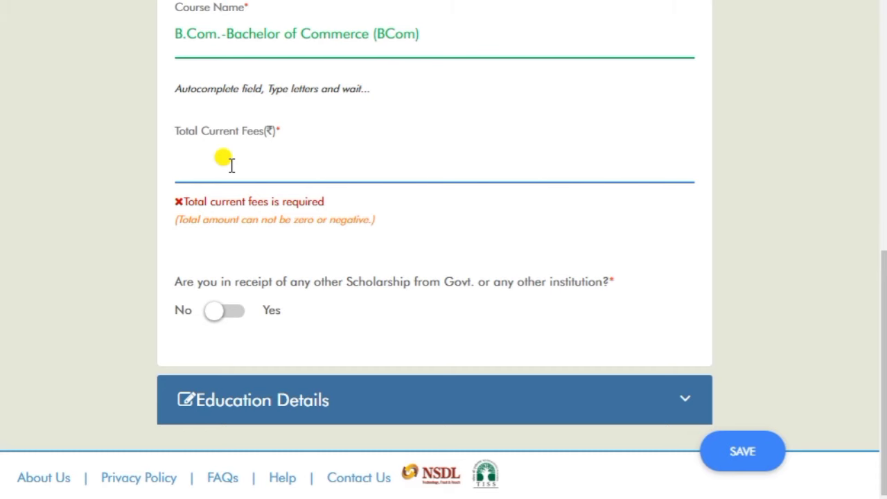
{"action": "type", "text": "30000"}
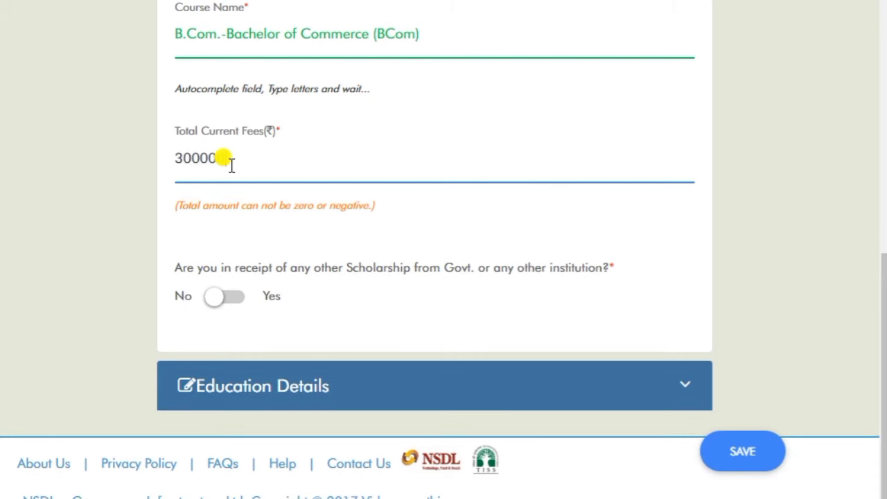
{"action": "type", "text": "0"}
{"action": "left_click", "coordinate": [503, 211]}
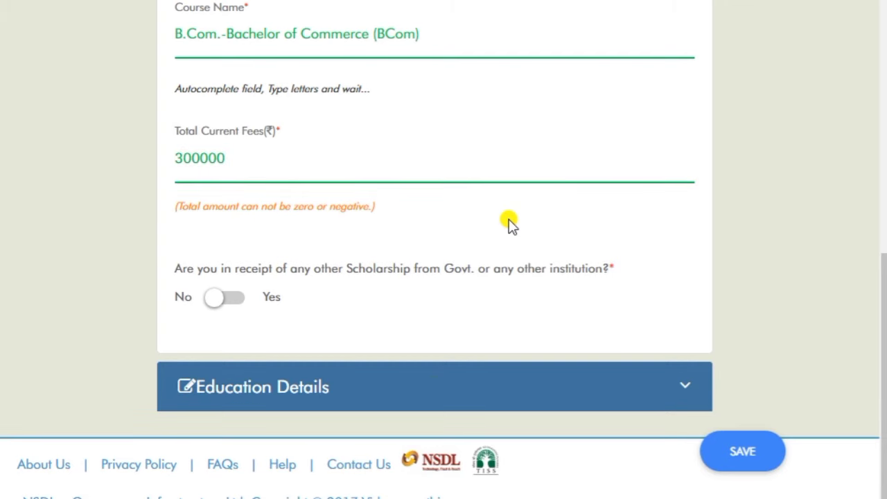
Step: Answer Yes to having already secured admission and review the institute, fee and document upload fields this adds
{"action": "scroll", "coordinate": [555, 305], "scroll_direction": "up", "scroll_amount": 5}
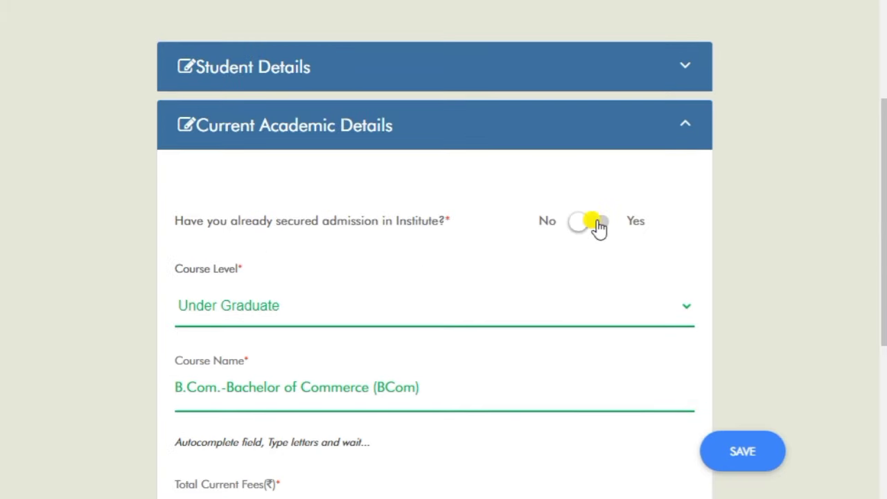
{"action": "left_click", "coordinate": [597, 226]}
{"action": "scroll", "coordinate": [603, 266], "scroll_direction": "down", "scroll_amount": 3}
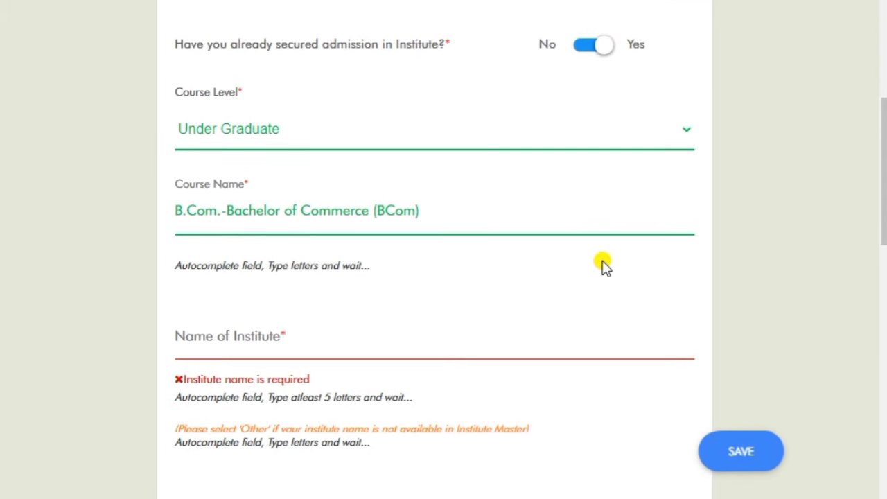
{"action": "scroll", "coordinate": [242, 337], "scroll_direction": "down", "scroll_amount": 3}
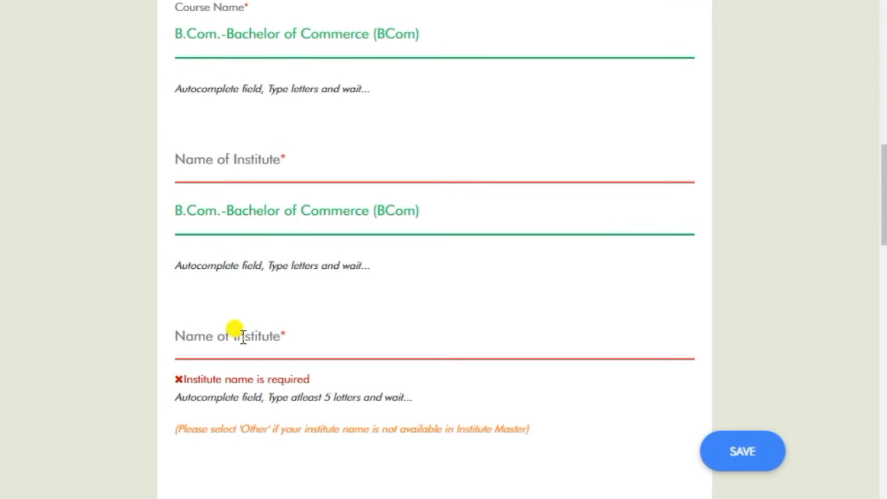
{"action": "left_click", "coordinate": [275, 171]}
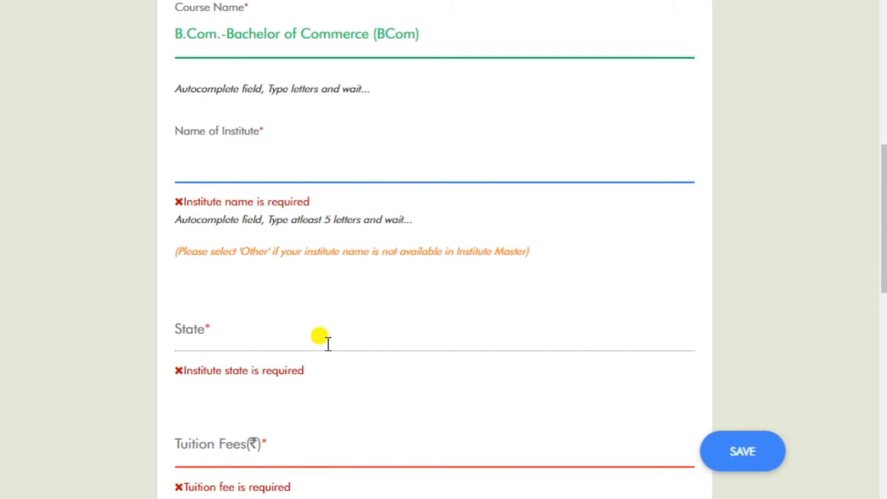
{"action": "scroll", "coordinate": [320, 338], "scroll_direction": "down", "scroll_amount": 3}
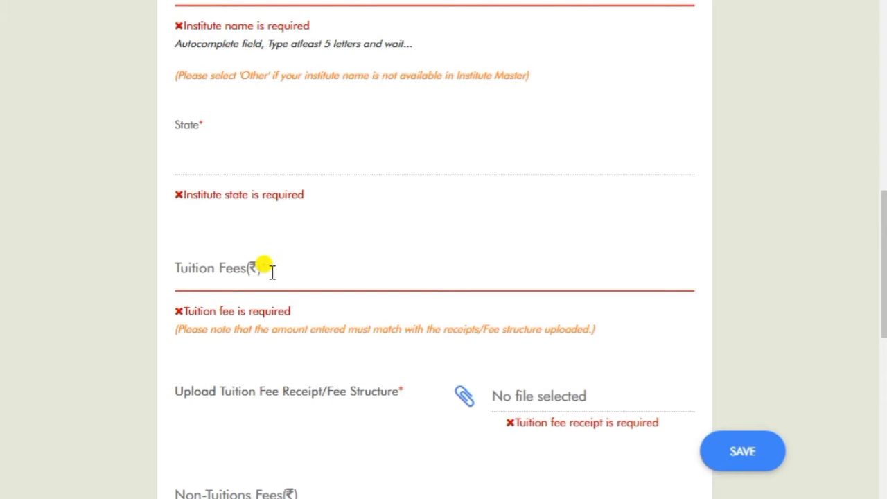
{"action": "scroll", "coordinate": [258, 269], "scroll_direction": "down", "scroll_amount": 1}
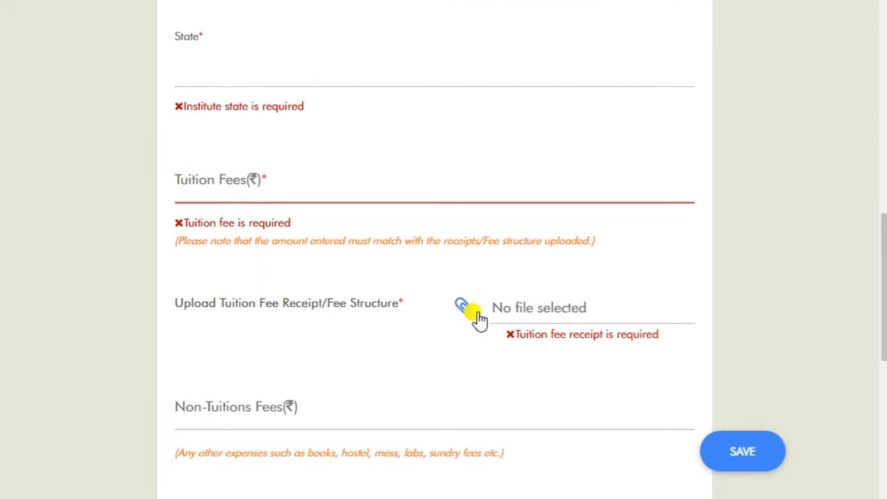
{"action": "scroll", "coordinate": [515, 395], "scroll_direction": "down", "scroll_amount": 2}
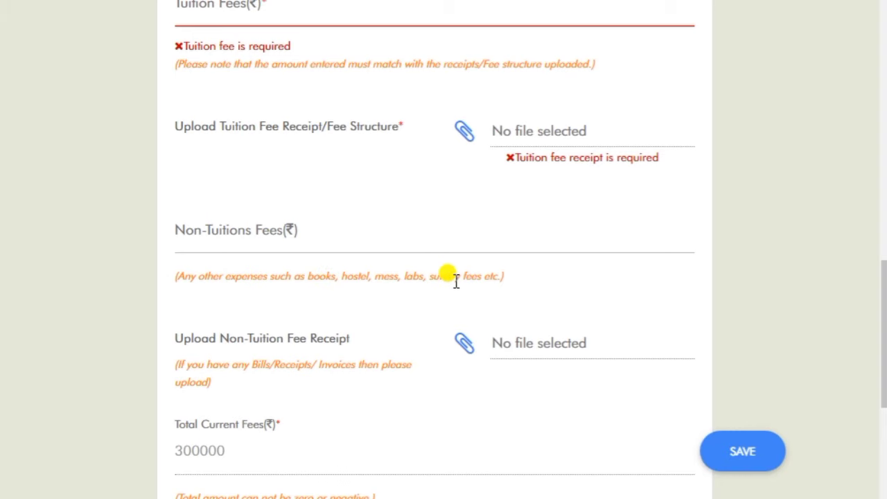
{"action": "scroll", "coordinate": [455, 278], "scroll_direction": "down", "scroll_amount": 3}
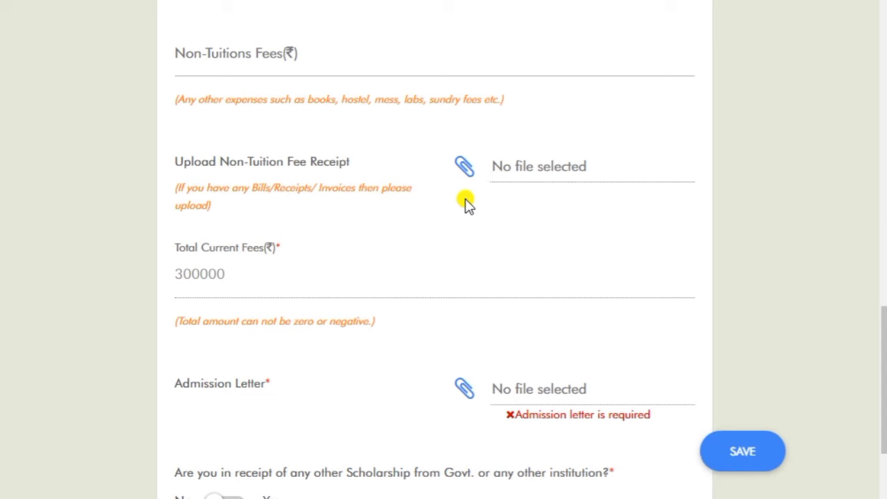
{"action": "scroll", "coordinate": [388, 299], "scroll_direction": "down", "scroll_amount": 3}
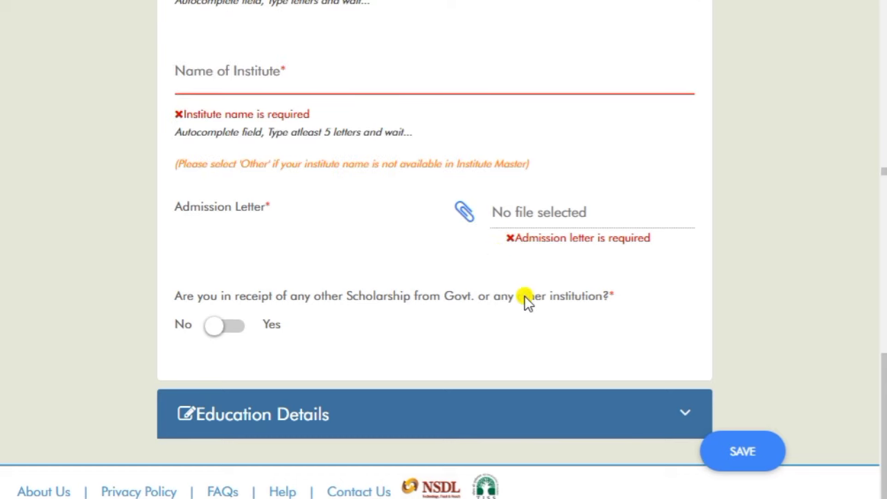
Step: Set the answer about already having secured admission in an institute back to No
{"action": "scroll", "coordinate": [531, 302], "scroll_direction": "up", "scroll_amount": 10}
{"action": "scroll", "coordinate": [645, 412], "scroll_direction": "down", "scroll_amount": 3}
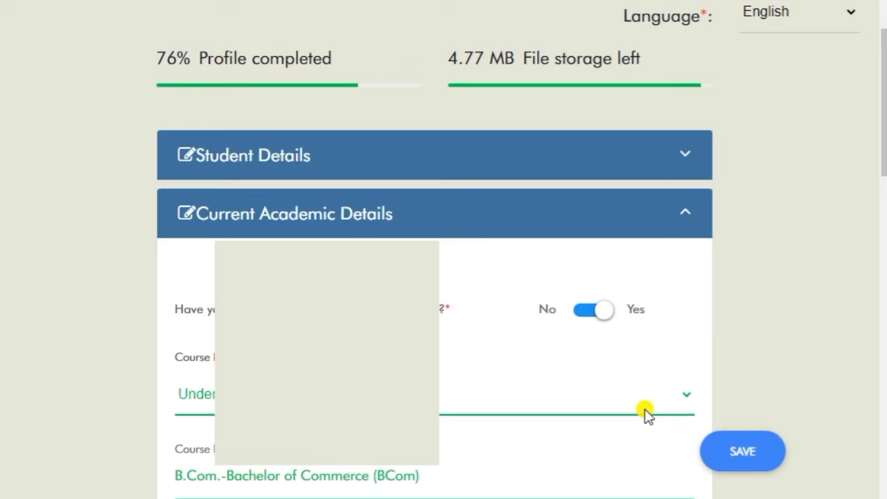
{"action": "left_click", "coordinate": [600, 311]}
{"action": "left_click", "coordinate": [587, 310]}
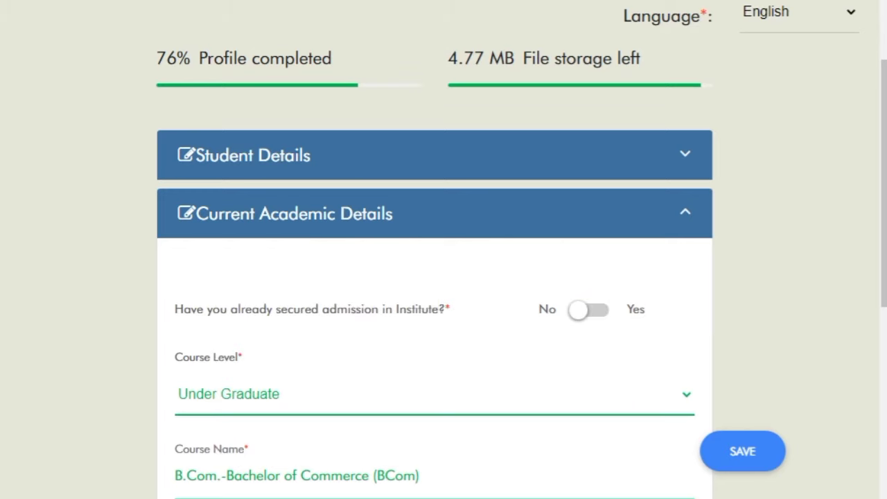
Step: Try the Yes answer for receiving another scholarship to view its extra fields, and return the answer to No
{"action": "scroll", "coordinate": [762, 322], "scroll_direction": "down", "scroll_amount": 5}
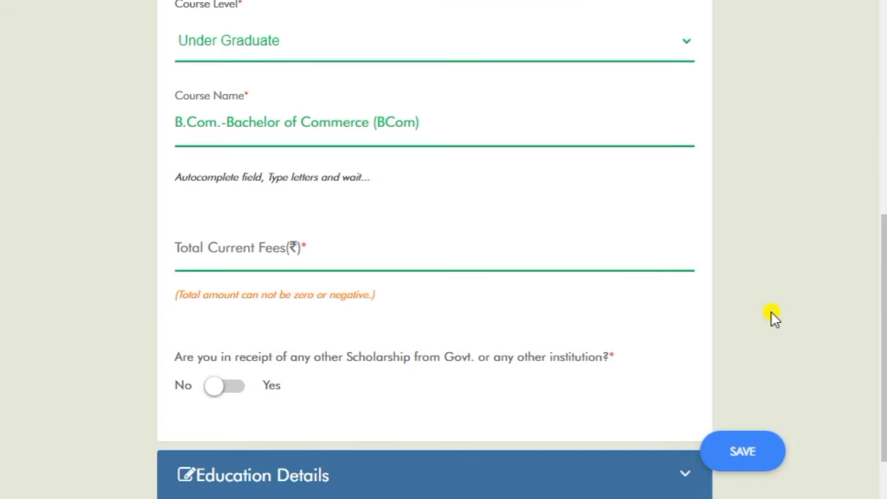
{"action": "scroll", "coordinate": [769, 317], "scroll_direction": "down", "scroll_amount": 2}
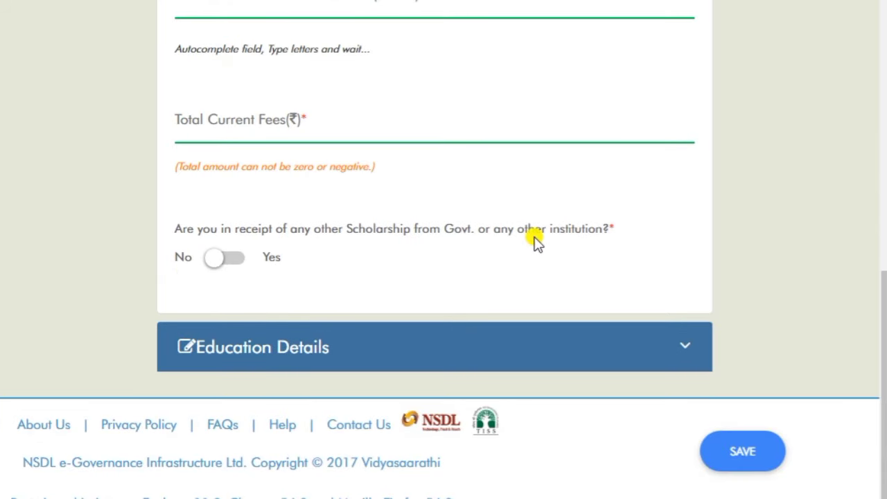
{"action": "left_click", "coordinate": [235, 262]}
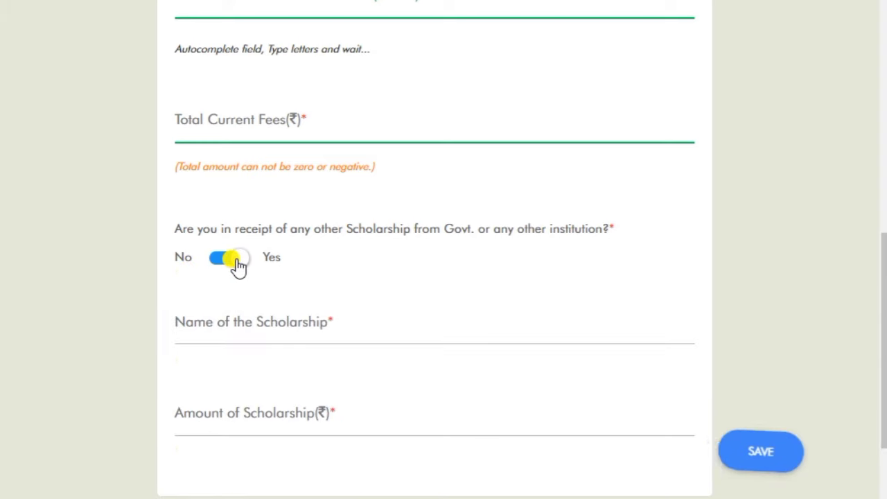
{"action": "scroll", "coordinate": [324, 397], "scroll_direction": "down", "scroll_amount": 2}
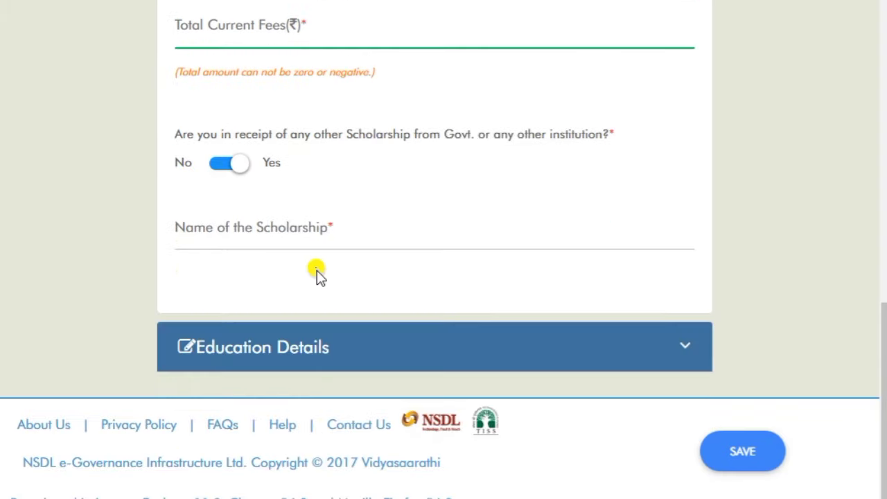
{"action": "left_click", "coordinate": [223, 166]}
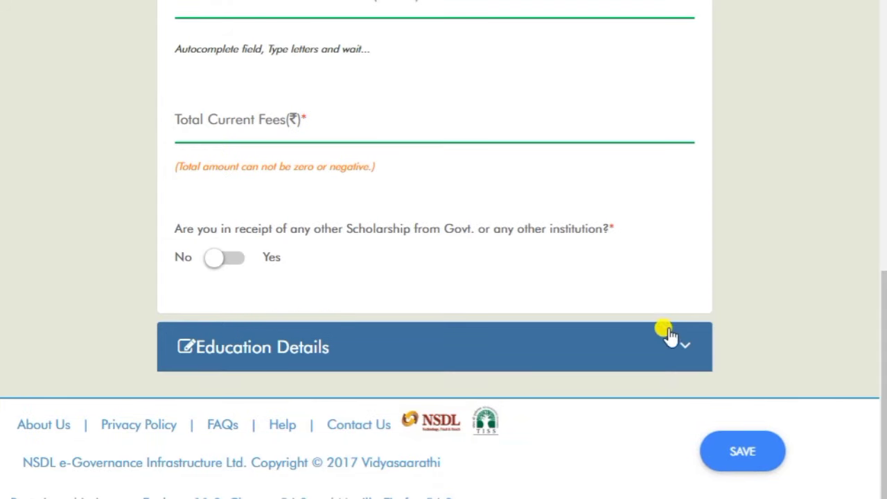
Step: Open the Education Details section and examine which fields each education level requires, from Class 10 through Graduation
{"action": "left_click", "coordinate": [688, 350]}
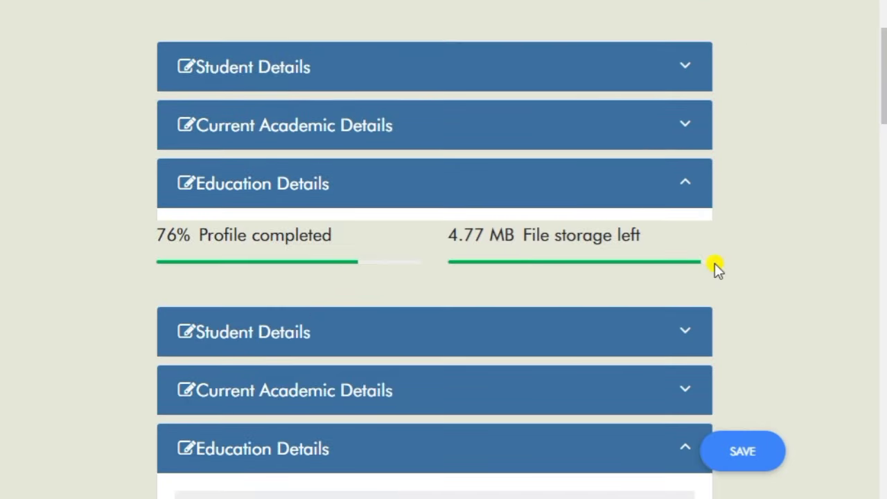
{"action": "scroll", "coordinate": [527, 332], "scroll_direction": "down", "scroll_amount": 3}
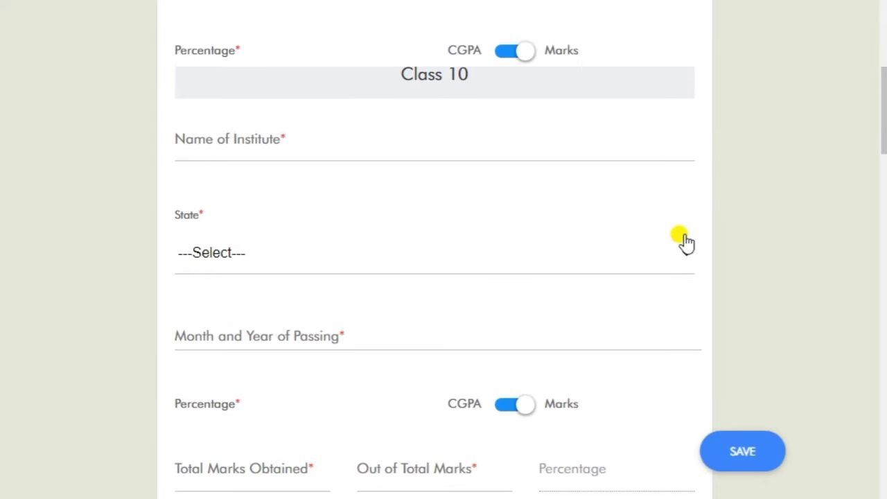
{"action": "scroll", "coordinate": [683, 242], "scroll_direction": "down", "scroll_amount": 8}
{"action": "scroll", "coordinate": [517, 164], "scroll_direction": "down", "scroll_amount": 10}
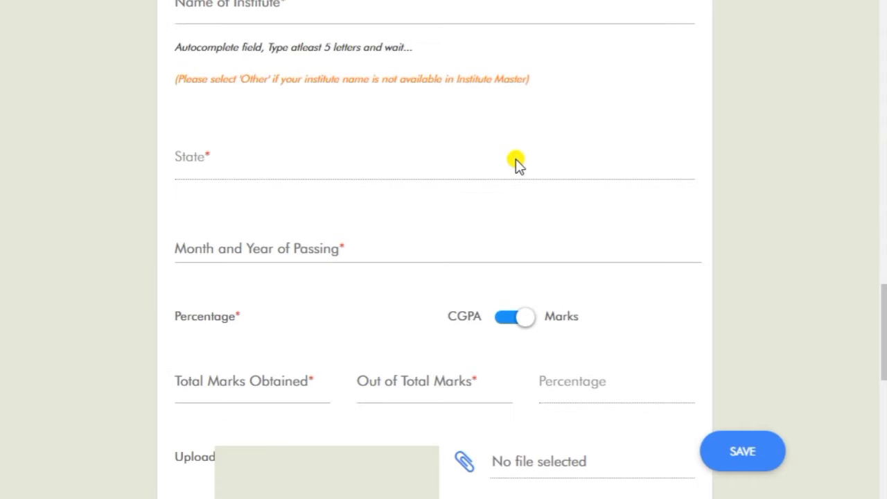
{"action": "scroll", "coordinate": [516, 163], "scroll_direction": "down", "scroll_amount": 5}
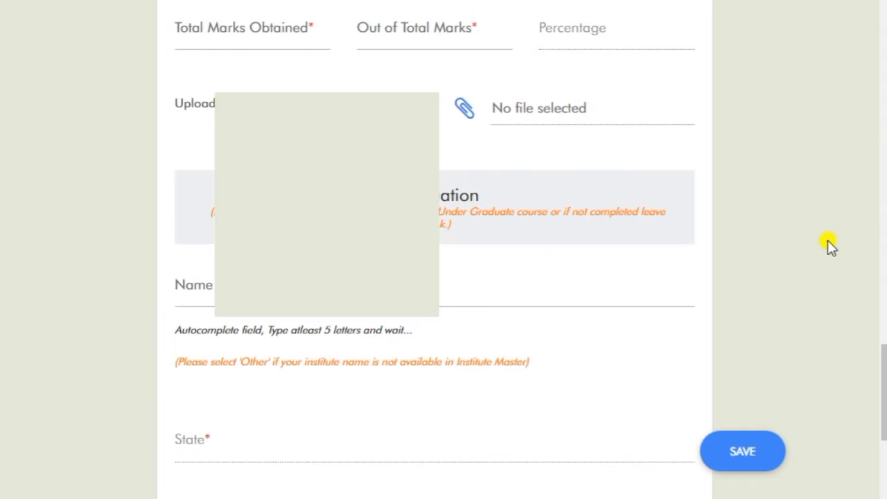
{"action": "scroll", "coordinate": [827, 240], "scroll_direction": "down", "scroll_amount": 5}
{"action": "scroll", "coordinate": [811, 248], "scroll_direction": "up", "scroll_amount": 3}
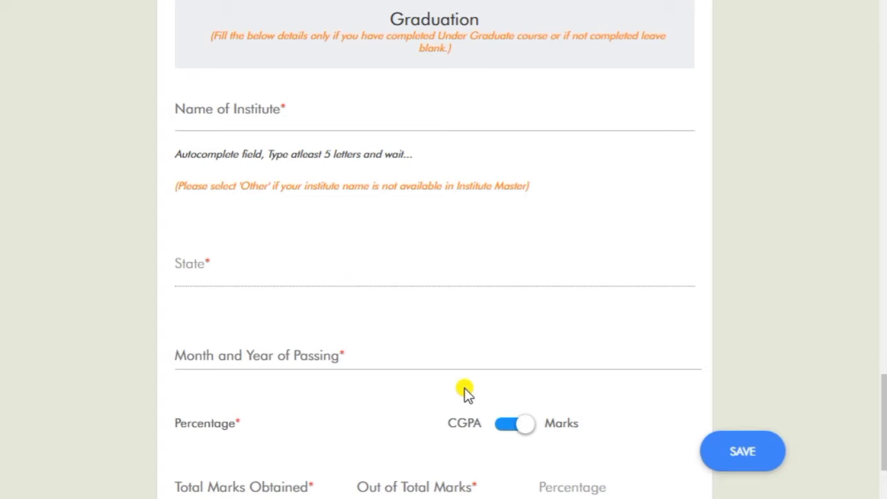
{"action": "scroll", "coordinate": [467, 392], "scroll_direction": "down", "scroll_amount": 2}
Step: Review the Class 10 and Class 12 school, marks and marksheet entries, and the Diploma and Graduation sections
{"action": "scroll", "coordinate": [468, 392], "scroll_direction": "up", "scroll_amount": 10}
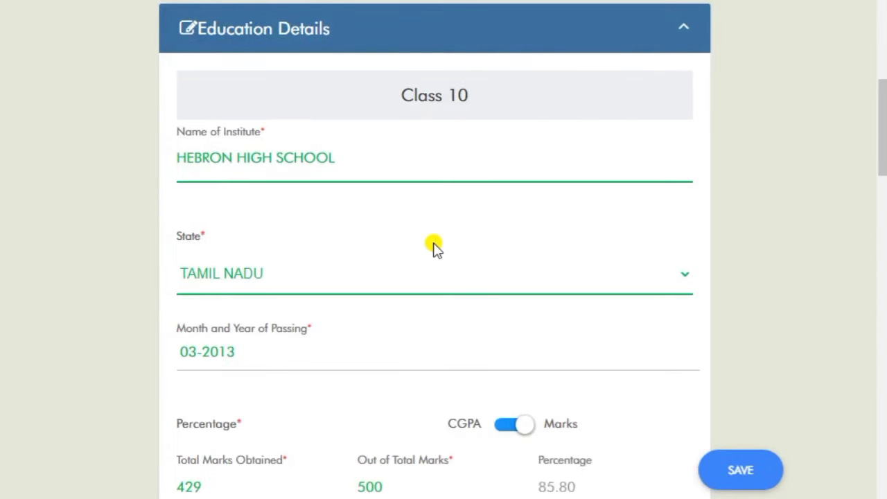
{"action": "scroll", "coordinate": [735, 239], "scroll_direction": "down", "scroll_amount": 4}
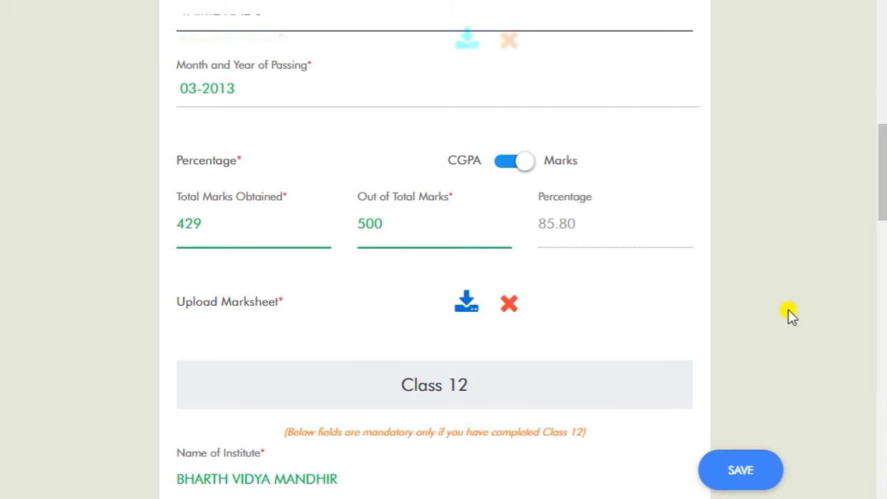
{"action": "scroll", "coordinate": [790, 312], "scroll_direction": "down", "scroll_amount": 10}
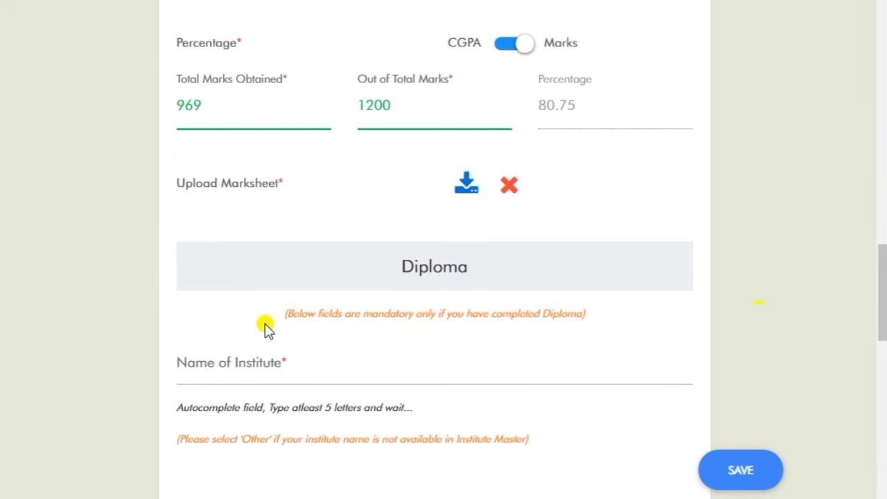
{"action": "scroll", "coordinate": [835, 316], "scroll_direction": "down", "scroll_amount": 8}
{"action": "scroll", "coordinate": [835, 315], "scroll_direction": "down", "scroll_amount": 5}
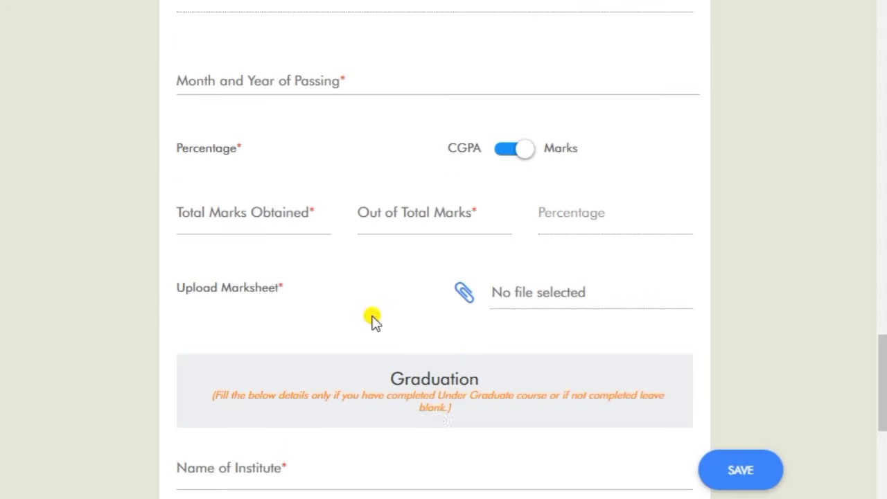
{"action": "scroll", "coordinate": [816, 327], "scroll_direction": "down", "scroll_amount": 5}
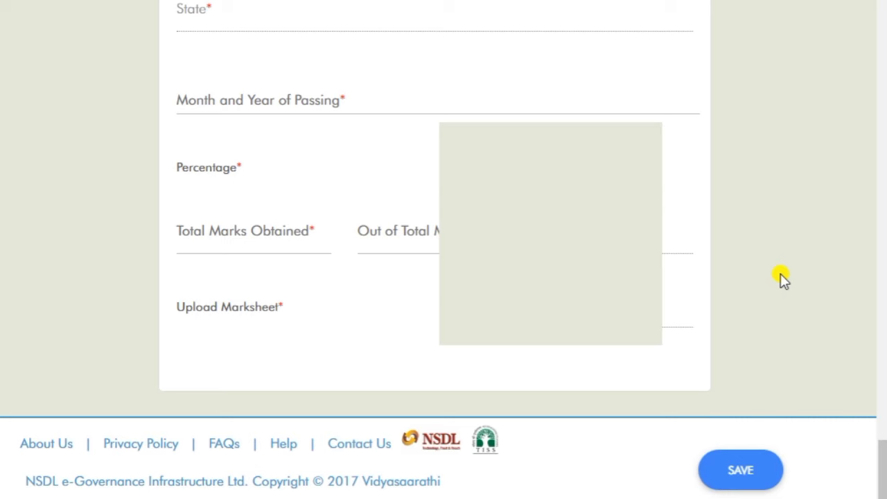
{"action": "scroll", "coordinate": [818, 307], "scroll_direction": "up", "scroll_amount": 1}
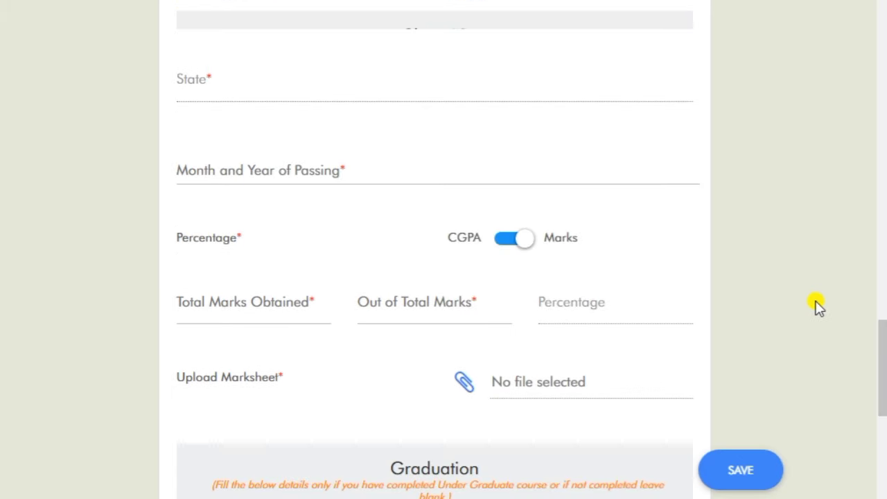
Step: Open the scholarship scheme search and start an application for the SMTIPL Girls in Technology Scholarship Program
{"action": "scroll", "coordinate": [817, 307], "scroll_direction": "up", "scroll_amount": 10}
{"action": "scroll", "coordinate": [815, 305], "scroll_direction": "up", "scroll_amount": 10}
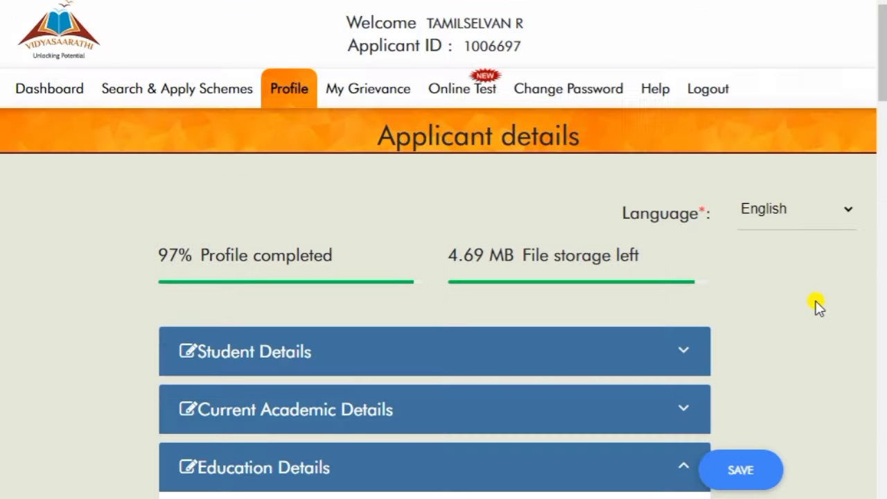
{"action": "scroll", "coordinate": [830, 351], "scroll_direction": "down", "scroll_amount": 3}
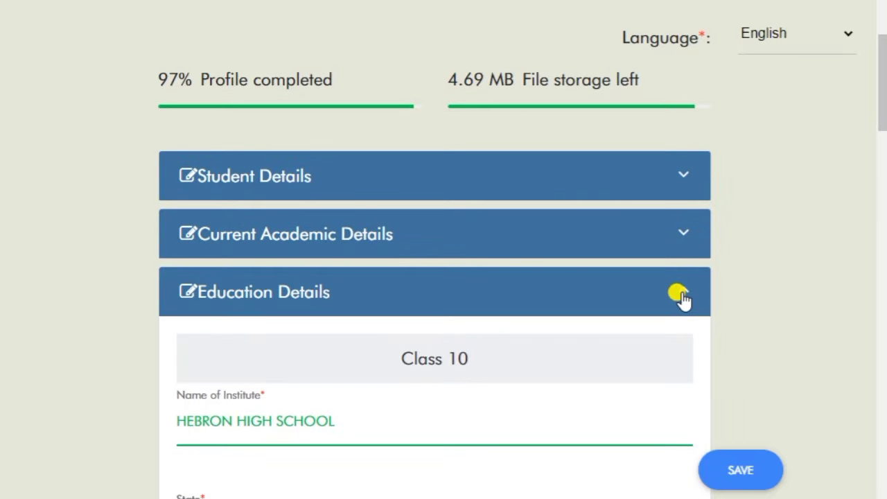
{"action": "scroll", "coordinate": [725, 305], "scroll_direction": "up", "scroll_amount": 3}
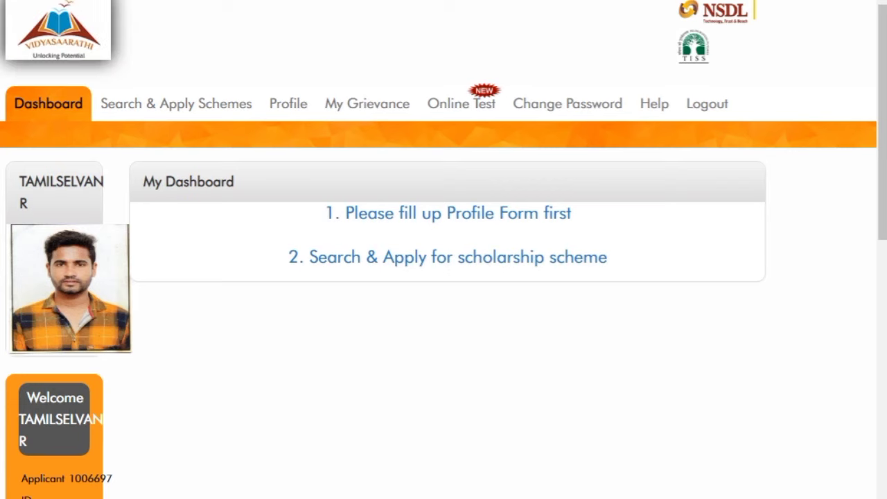
{"action": "left_click", "coordinate": [443, 257]}
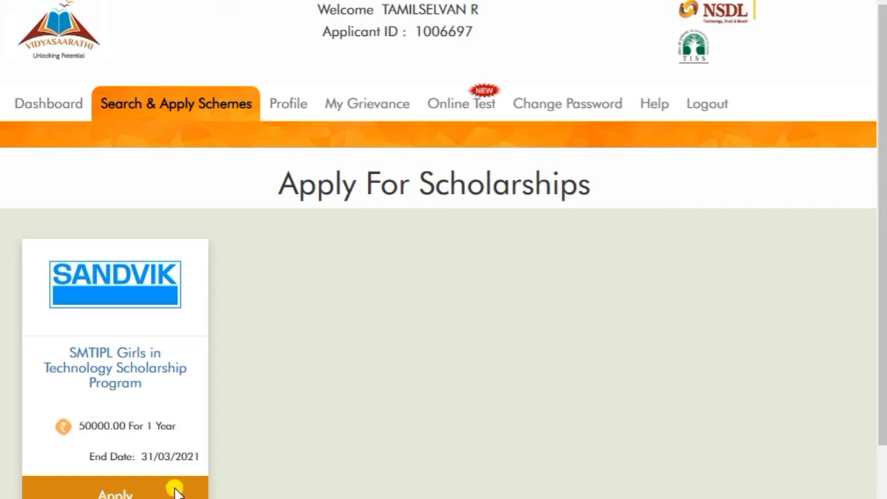
{"action": "left_click", "coordinate": [130, 494]}
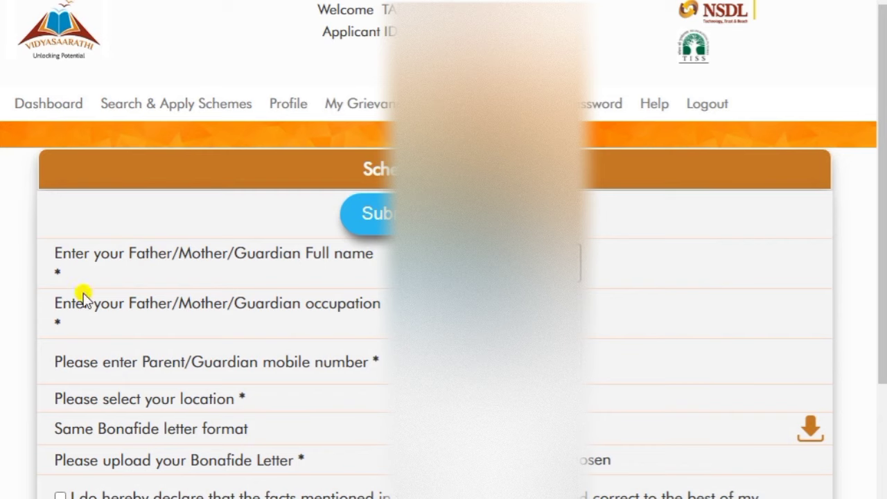
Step: Fill in the parent or guardian's full name, occupation and mobile number in the scheme application form
{"action": "key", "text": "Tab"}
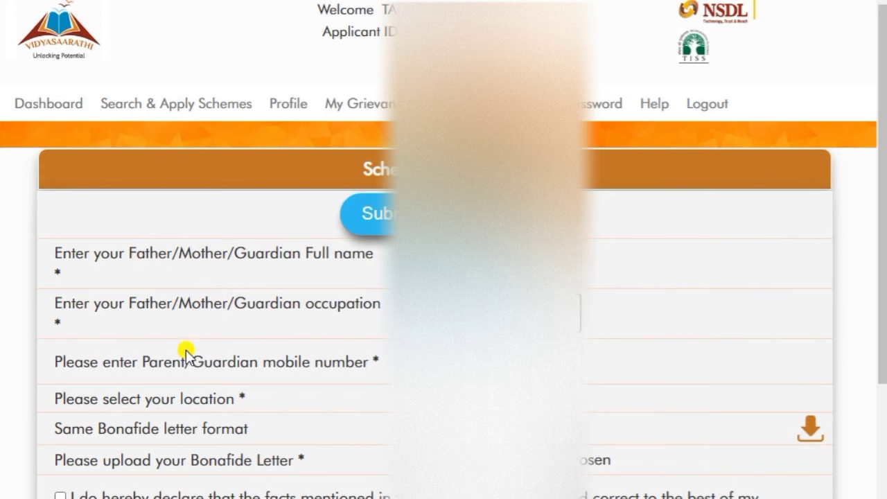
{"action": "left_click", "coordinate": [568, 361]}
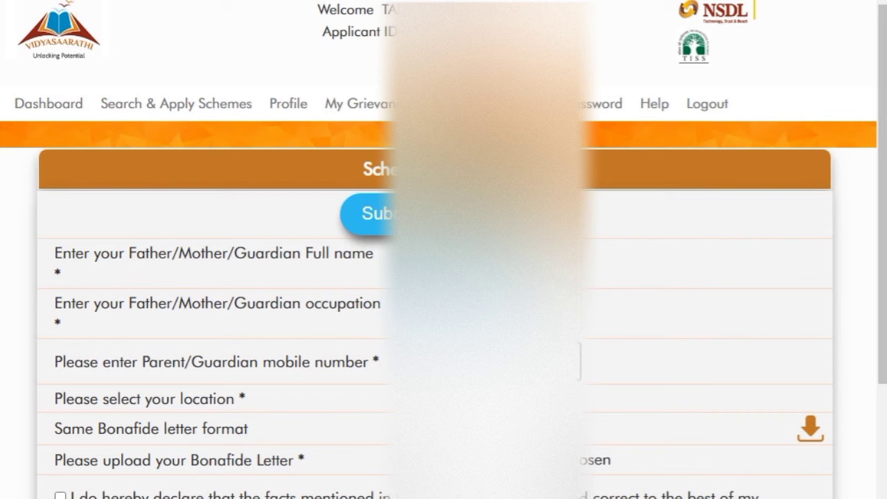
{"action": "left_click", "coordinate": [569, 313]}
{"action": "left_click", "coordinate": [422, 362]}
Step: Open the sample Bonafide letter format and read through the details the institution has to certify
{"action": "scroll", "coordinate": [594, 386], "scroll_direction": "down", "scroll_amount": 3}
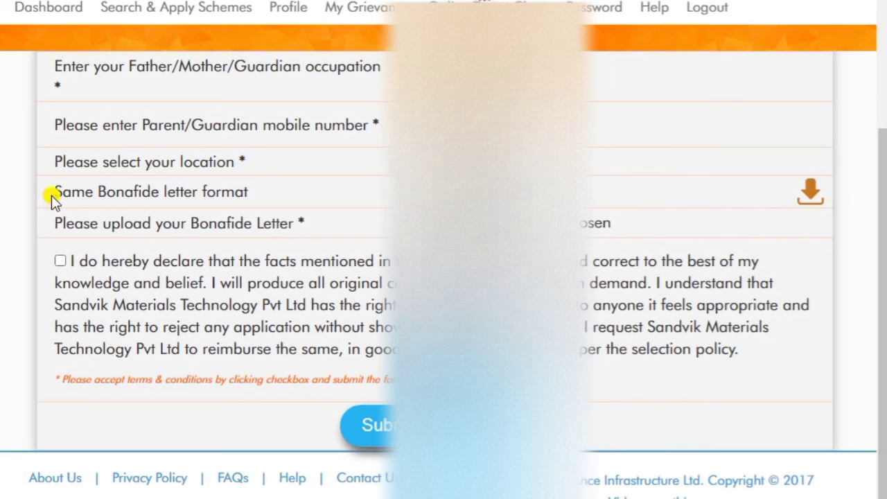
{"action": "left_click", "coordinate": [808, 195]}
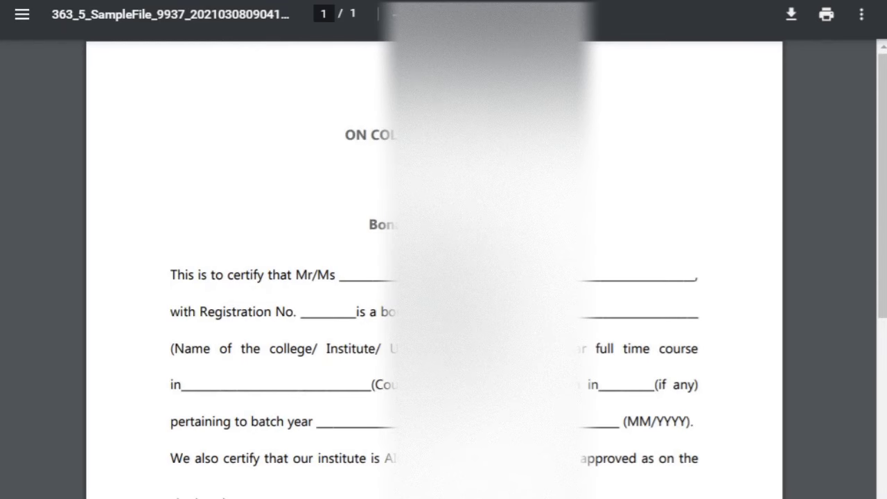
{"action": "scroll", "coordinate": [703, 359], "scroll_direction": "down", "scroll_amount": 2}
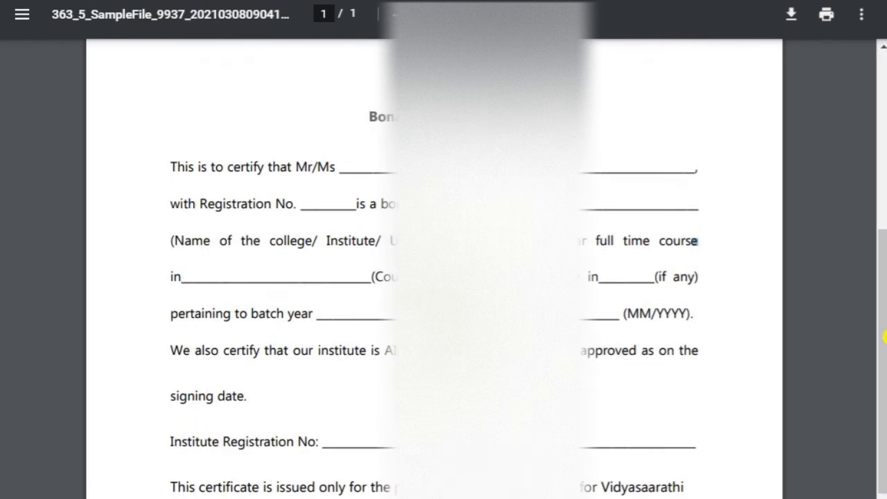
{"action": "scroll", "coordinate": [884, 338], "scroll_direction": "down", "scroll_amount": 5}
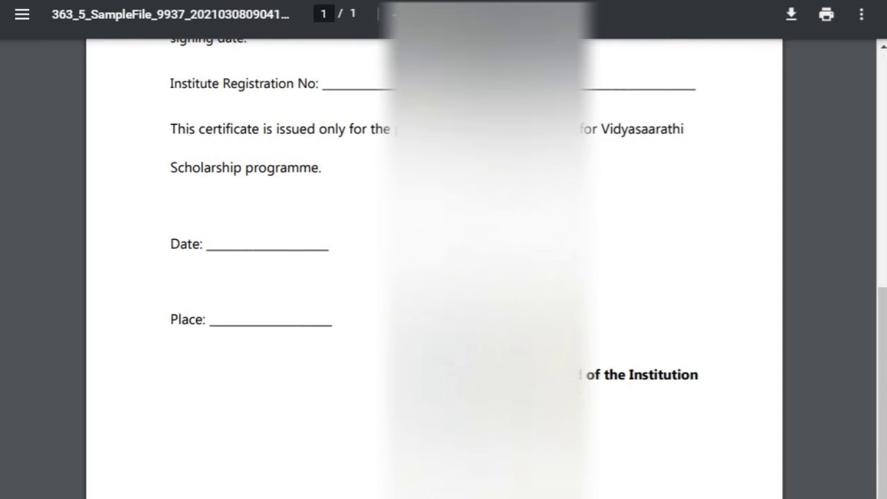
{"action": "scroll", "coordinate": [444, 277], "scroll_direction": "up", "scroll_amount": 7}
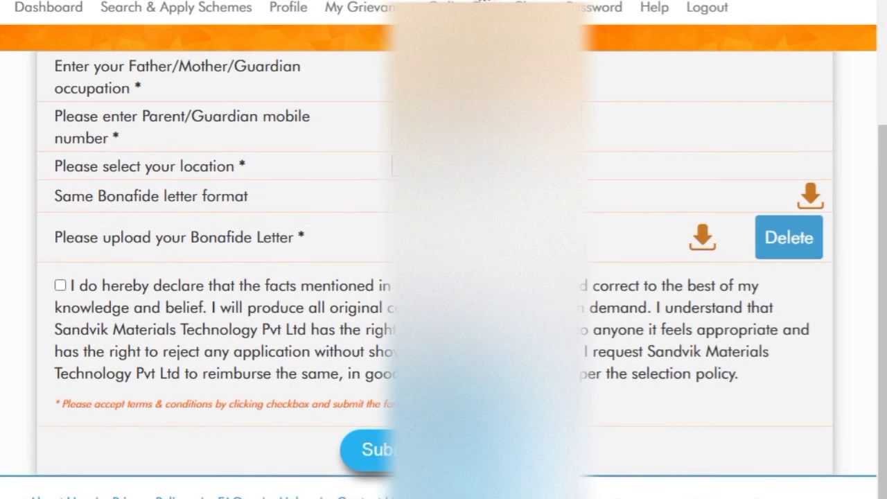
Step: Accept the declaration and submit the scholarship application, dismissing the promotional pop-up
{"action": "left_click", "coordinate": [61, 286]}
{"action": "left_click", "coordinate": [61, 285]}
{"action": "left_click", "coordinate": [378, 450]}
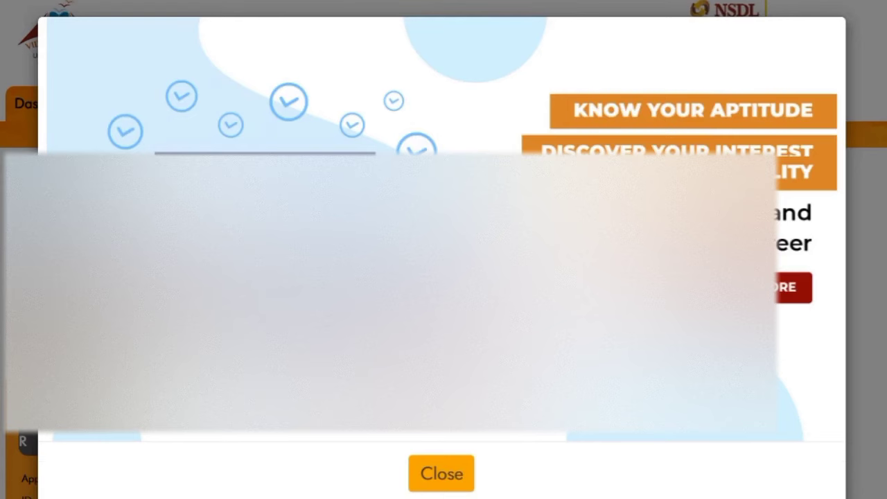
{"action": "left_click", "coordinate": [439, 482]}
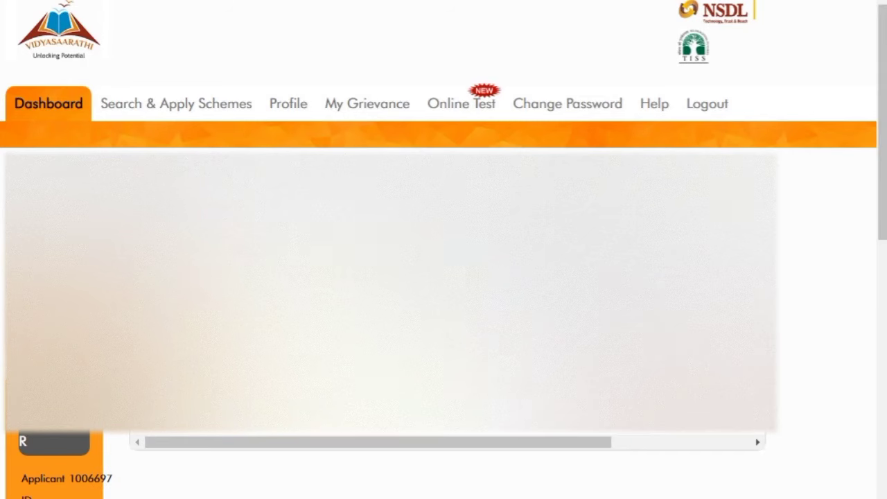